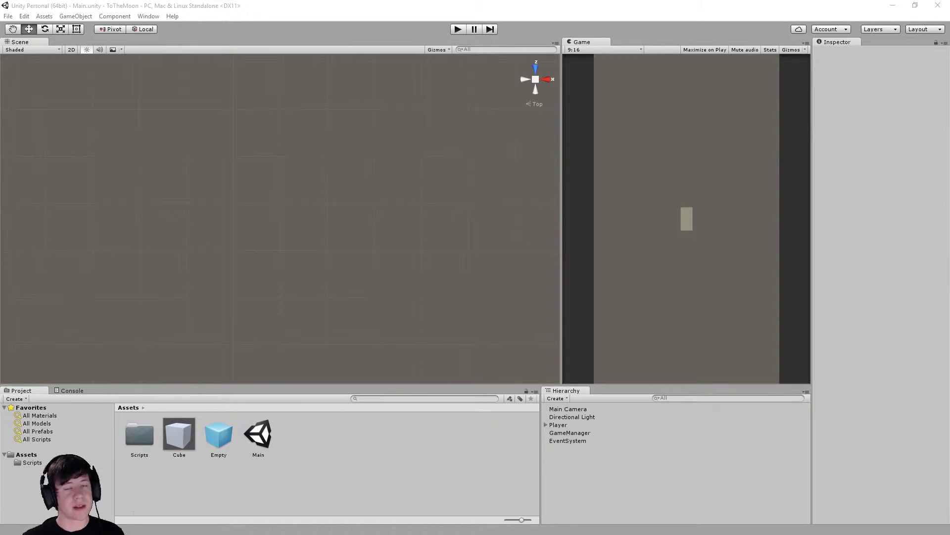
Step: Select the Main scene, then select the Player rocket and frame it in the Scene view
click(247, 440)
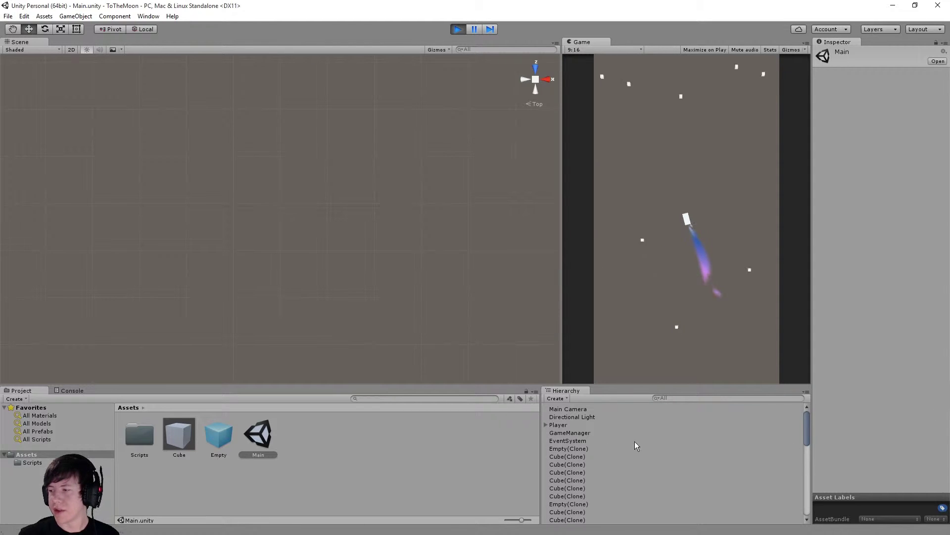
click(571, 417)
double_click(562, 424)
scroll(368, 264, down, 3)
scroll(366, 248, down, 3)
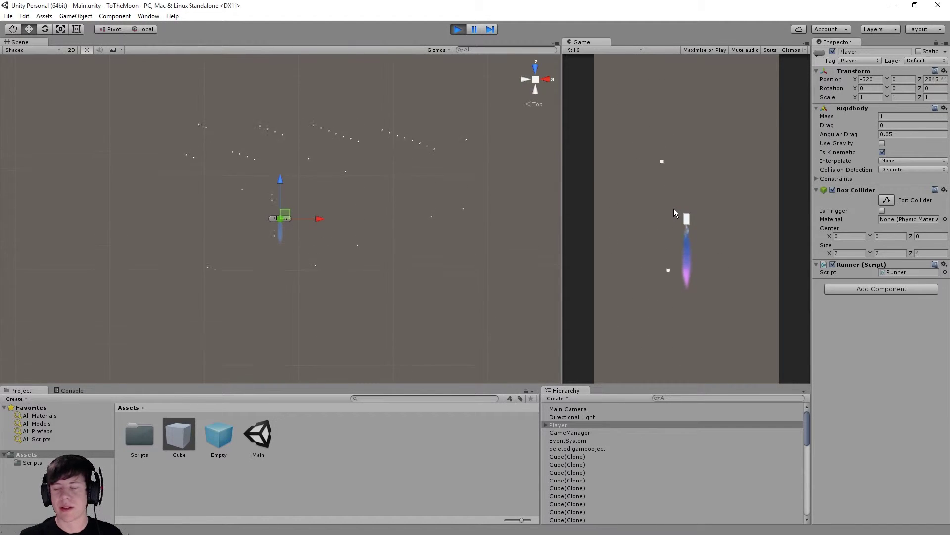
Step: Bank the rocket sideways with the Left and Right keys, weaving through cube rows past 4400 units
key(Left)
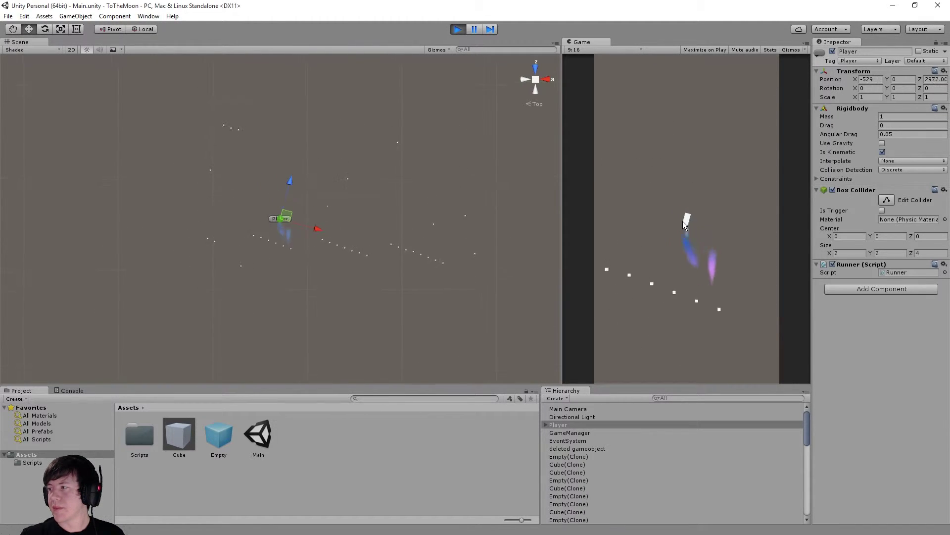
key(Left)
key(Right)
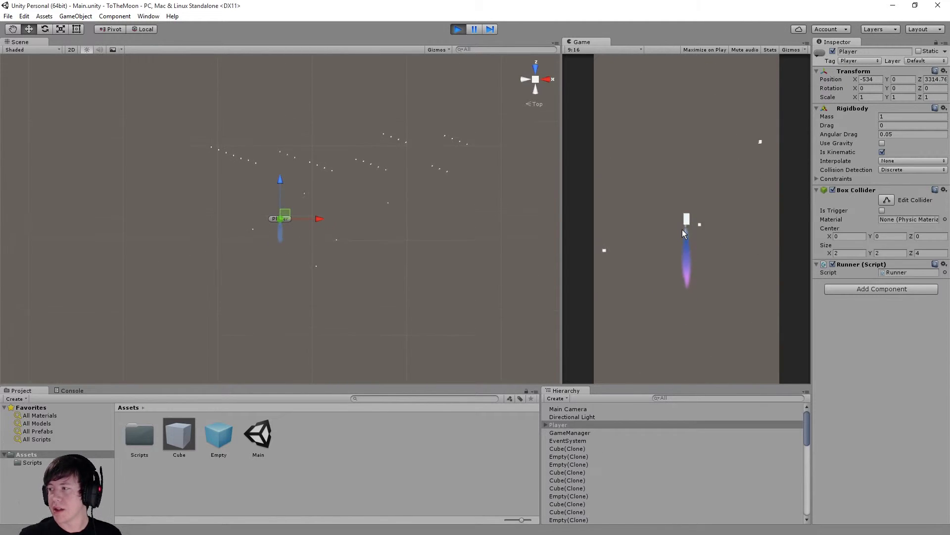
key(Left)
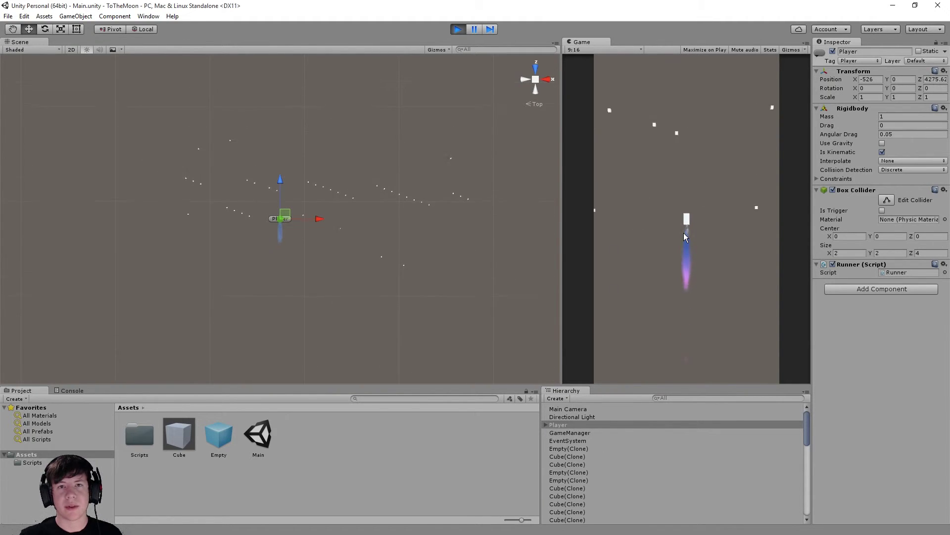
key(Left)
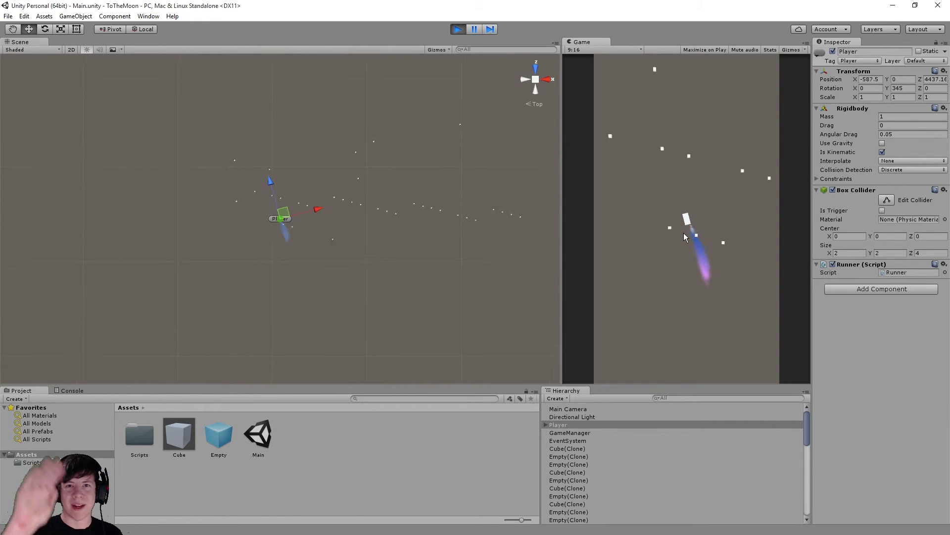